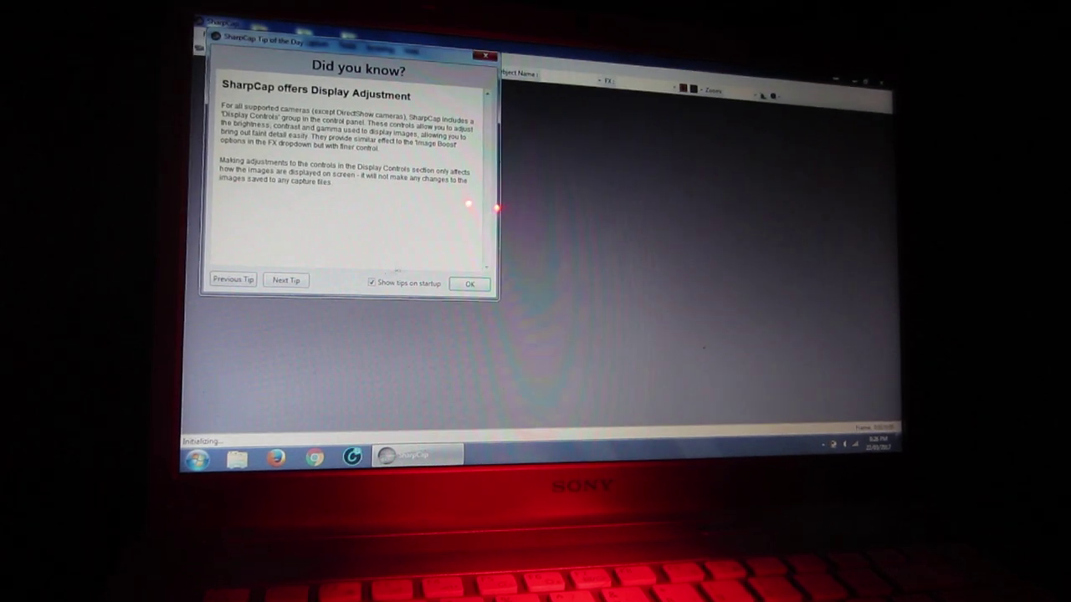
Dismiss SharpCap's 'Did you know?' startup tip to reveal the live preview.
{"action": "left_click", "coordinate": [471, 303]}
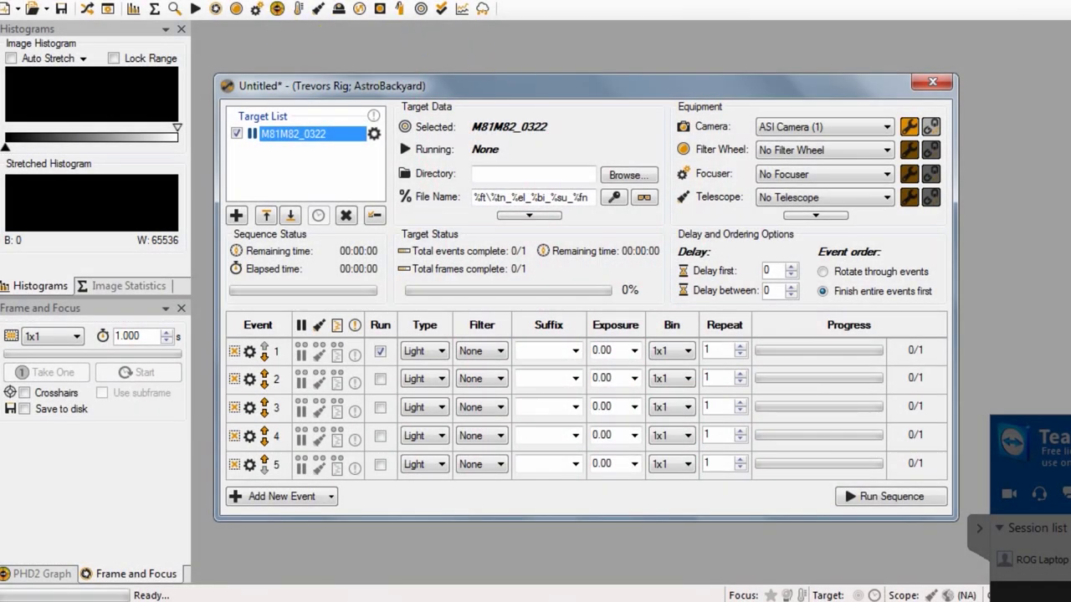
Open the Equipment Profile Manager from Tools and shorten the camera cool-down time to 2 minutes.
{"action": "left_click_drag", "start_coordinate": [518, 87], "coordinate": [545, 85]}
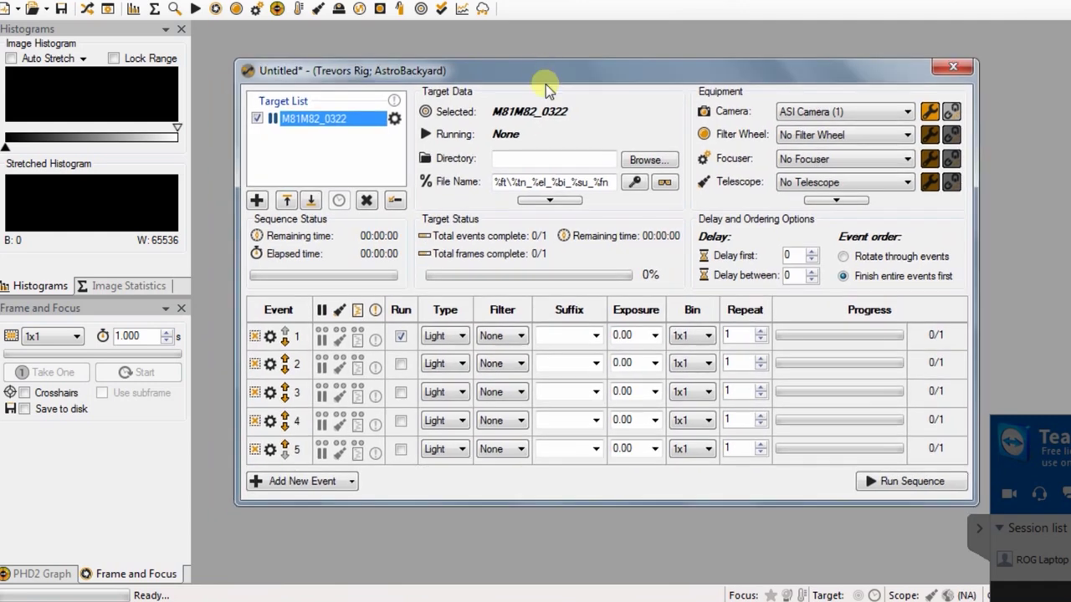
{"action": "left_click", "coordinate": [161, 3]}
{"action": "left_click", "coordinate": [161, 3]}
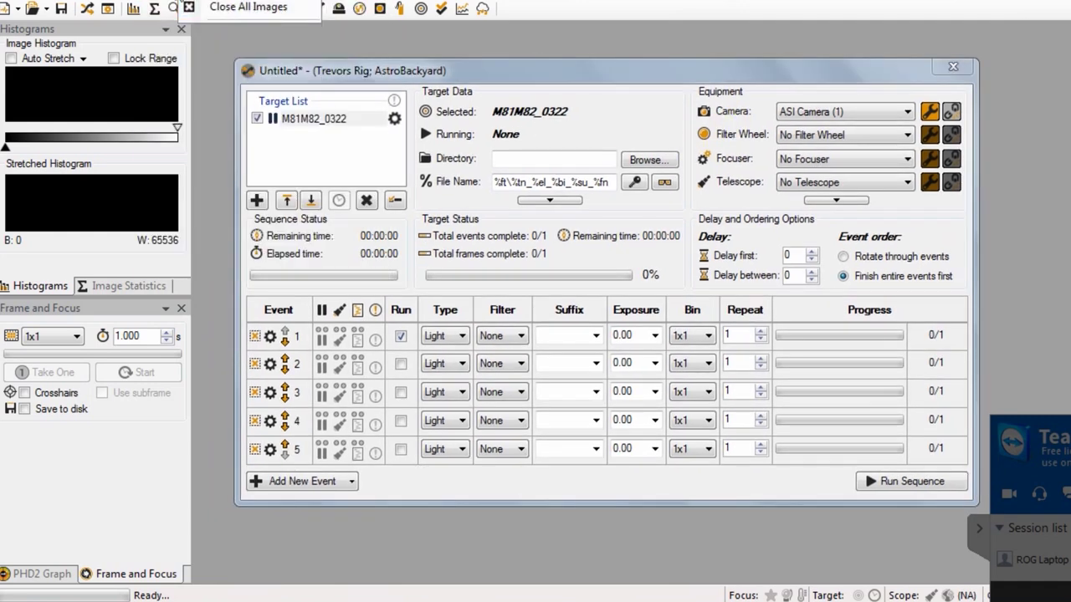
{"action": "left_click", "coordinate": [173, 8]}
{"action": "left_click", "coordinate": [178, 8]}
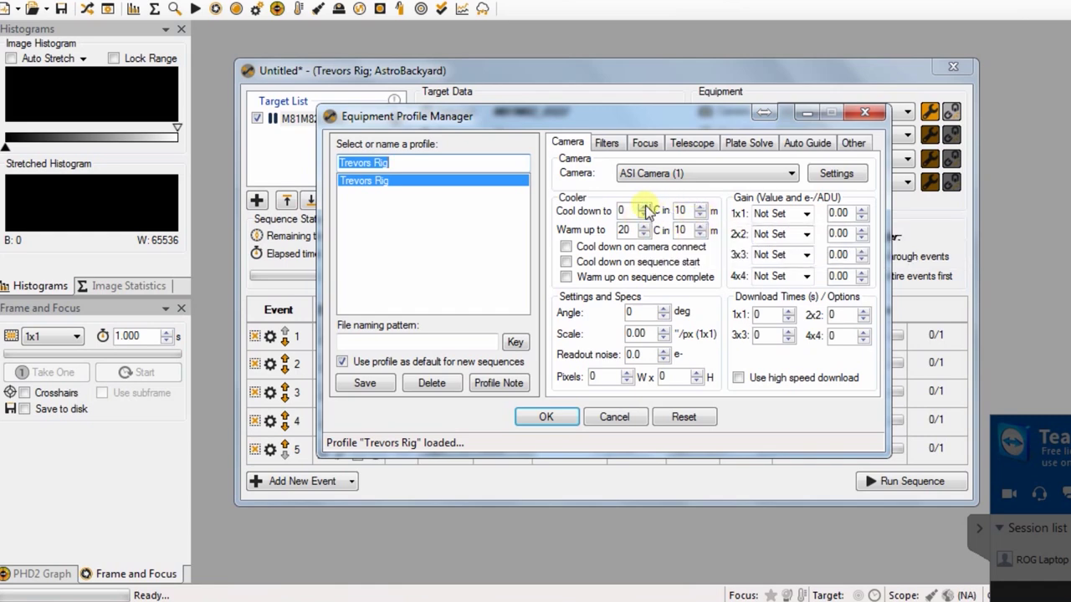
{"action": "left_click", "coordinate": [700, 216]}
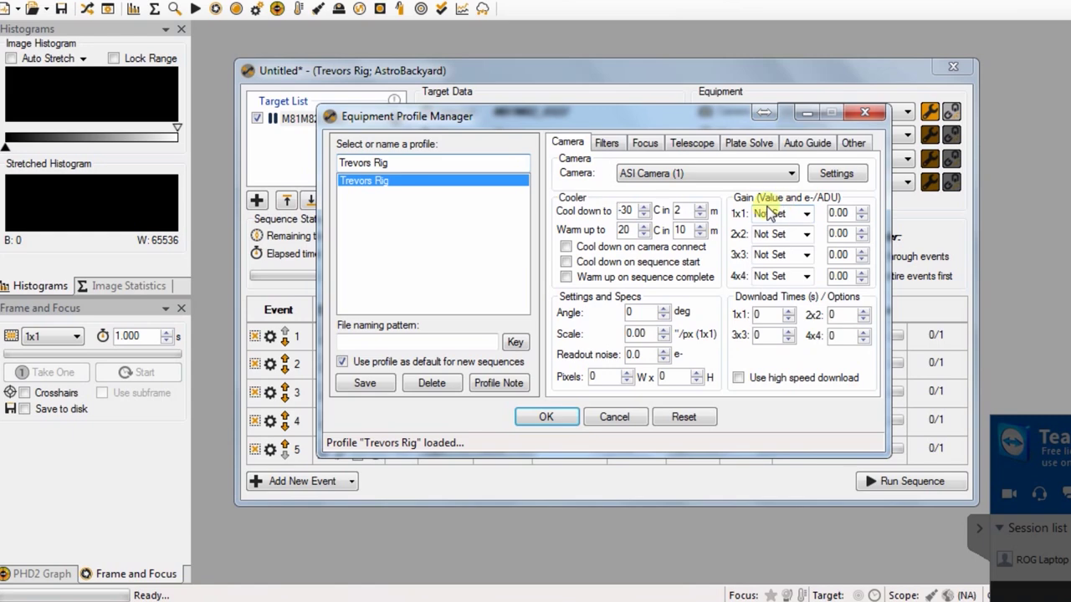
Enable cool-down to -30 C on camera connect and on sequence start, then view the auto-guide settings.
{"action": "mouse_move", "coordinate": [859, 213]}
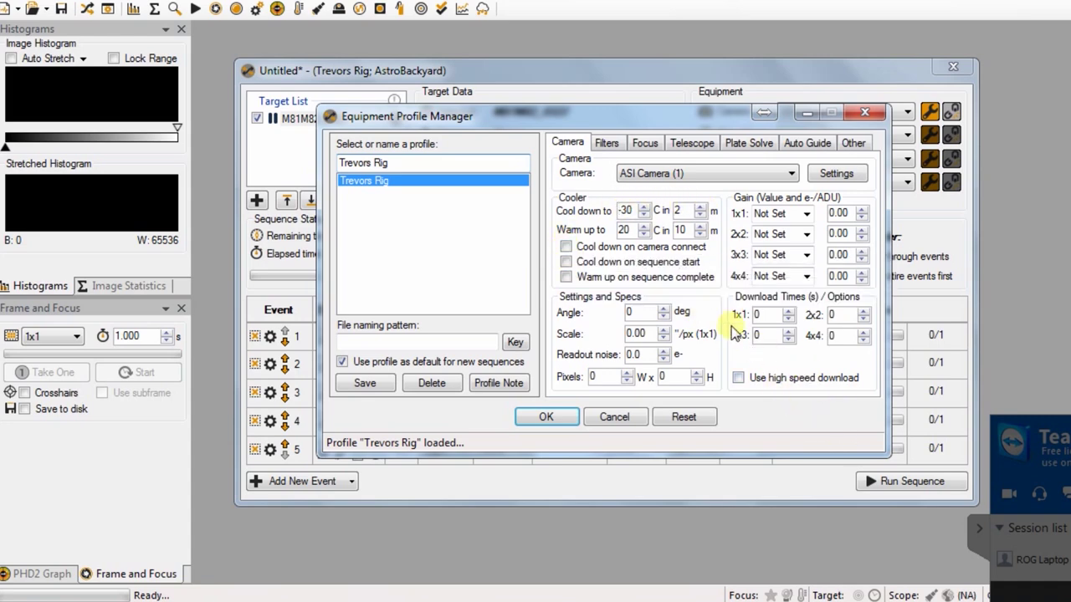
{"action": "left_click", "coordinate": [566, 246]}
{"action": "mouse_move", "coordinate": [372, 190]}
{"action": "left_click", "coordinate": [809, 143]}
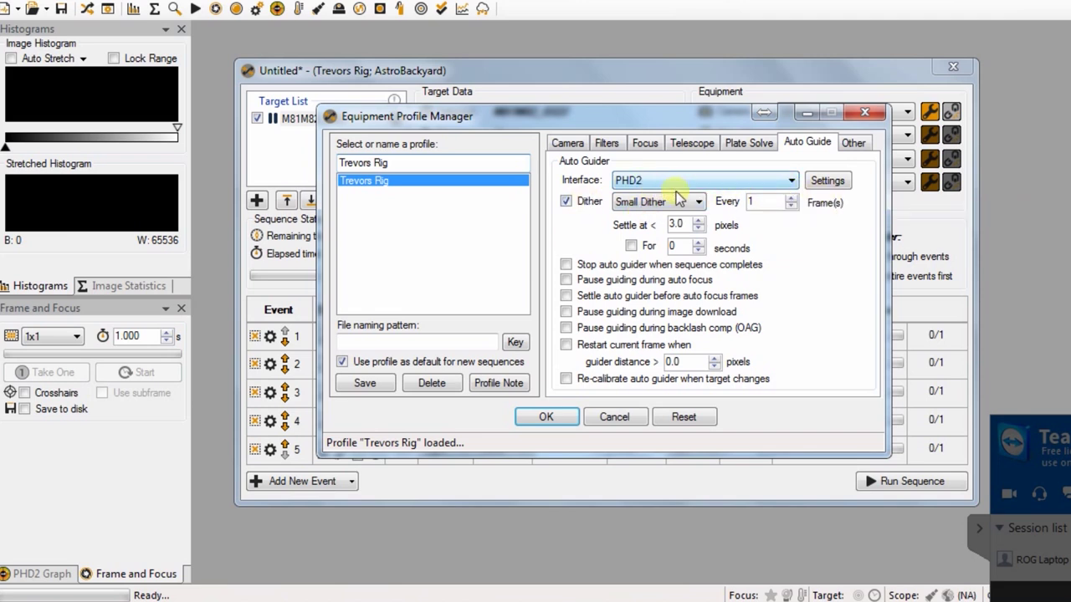
Close the profile manager with OK and save the changed Trevors Rig profile.
{"action": "left_click", "coordinate": [552, 417]}
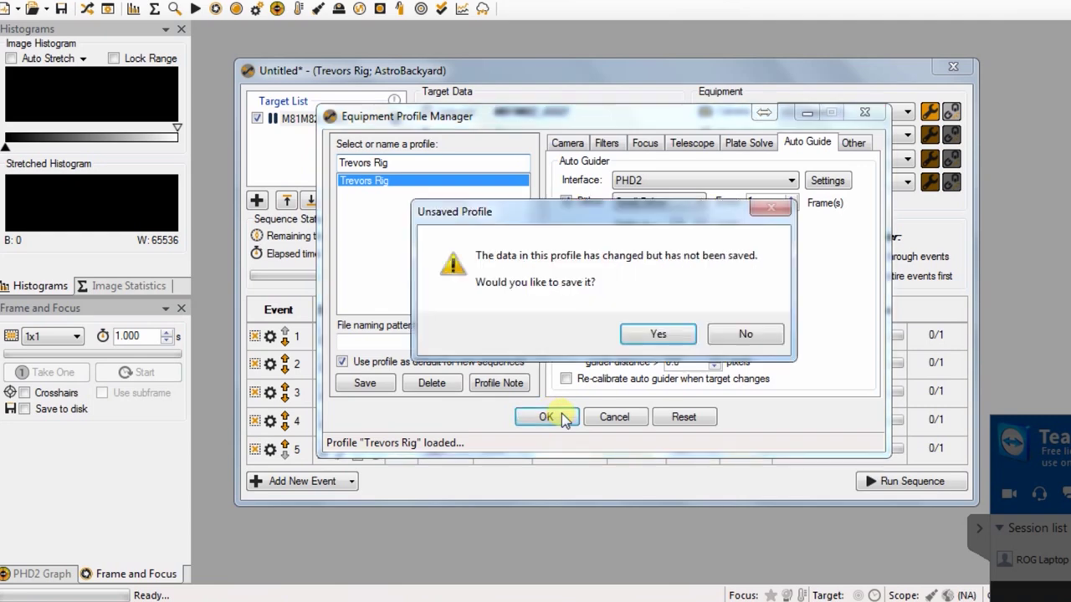
{"action": "left_click", "coordinate": [656, 335]}
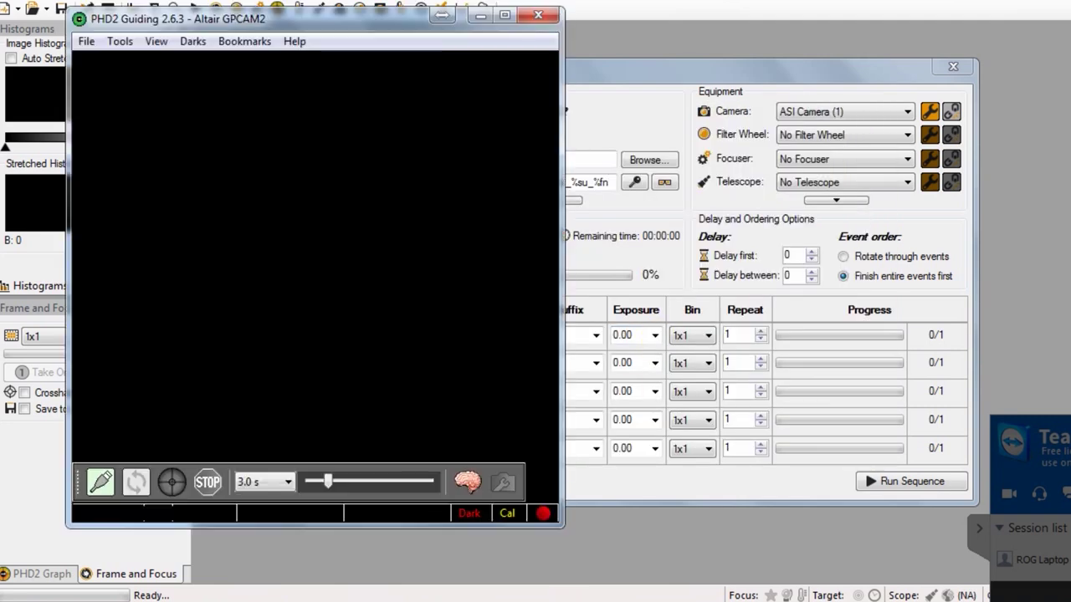
Connect the Altair guide camera and on-camera mount in PHD2, then loop 3.0 s exposures.
{"action": "left_click", "coordinate": [101, 483]}
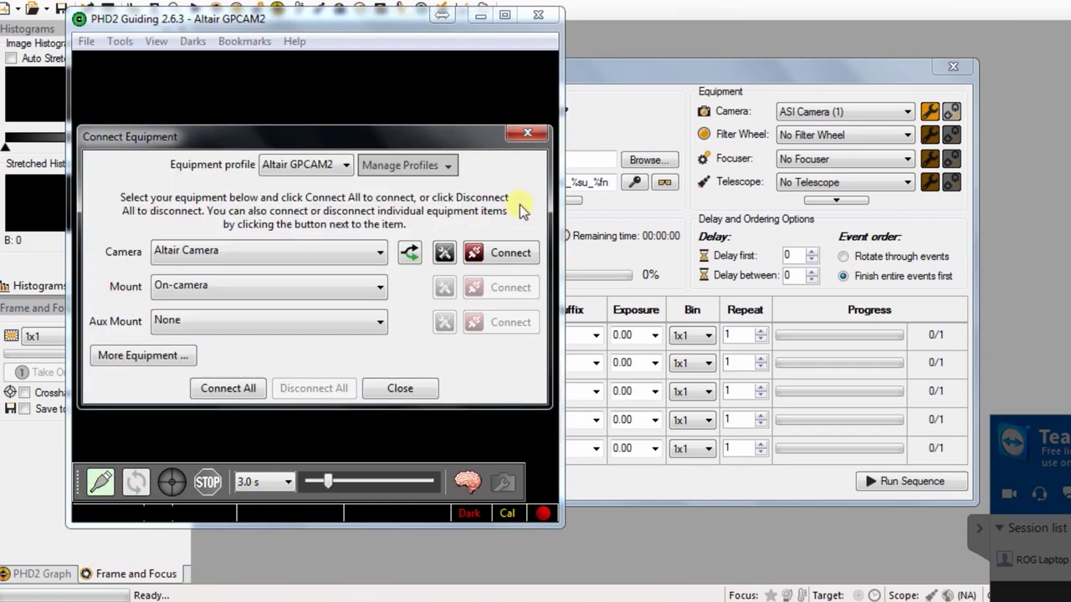
{"action": "left_click", "coordinate": [511, 253]}
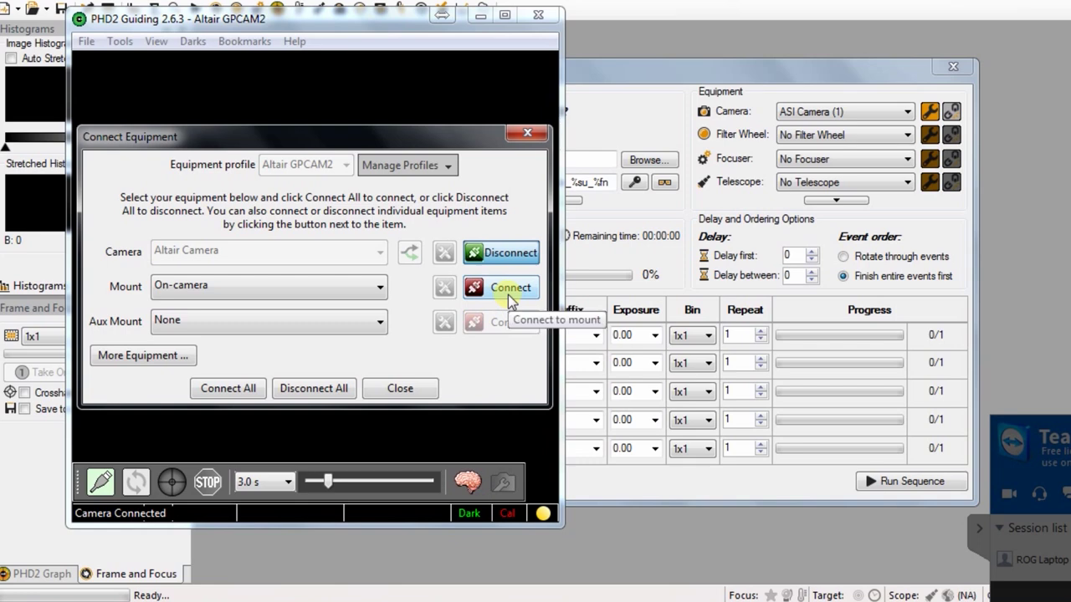
{"action": "left_click", "coordinate": [508, 289]}
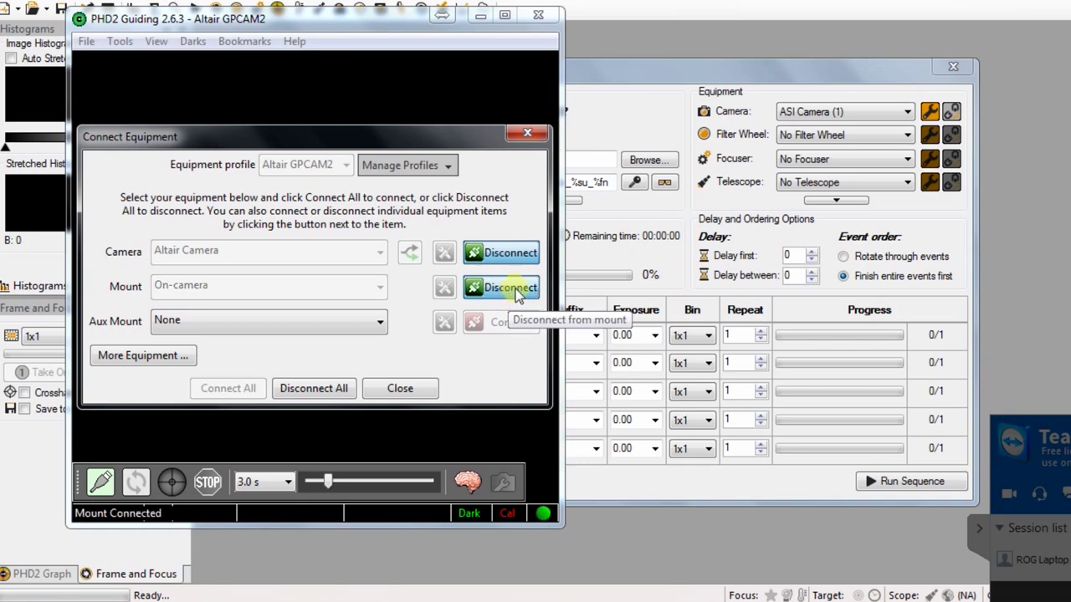
{"action": "left_click", "coordinate": [395, 390]}
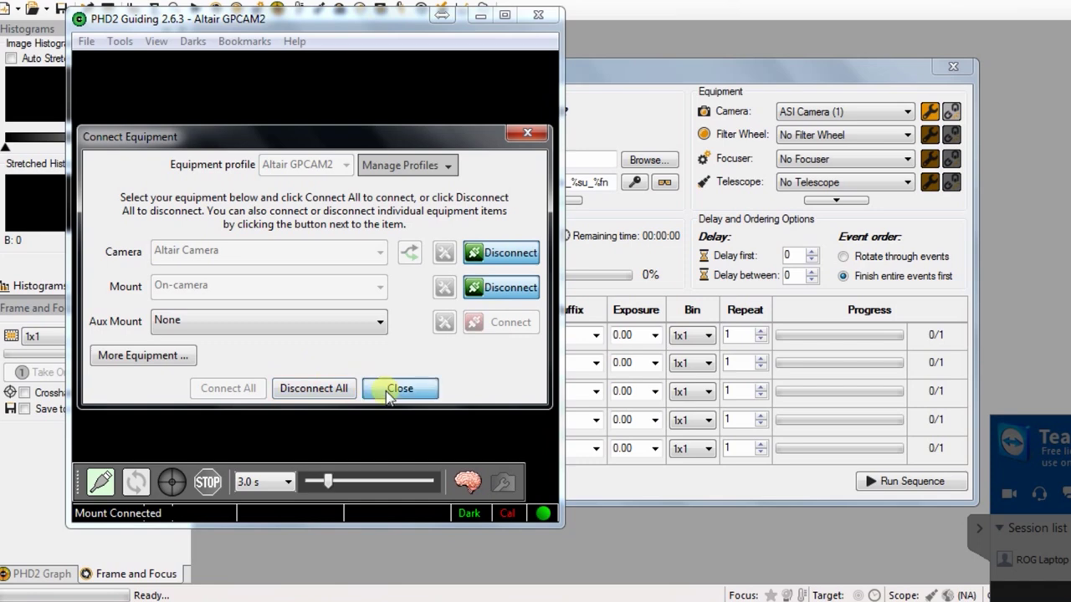
{"action": "left_click", "coordinate": [139, 485]}
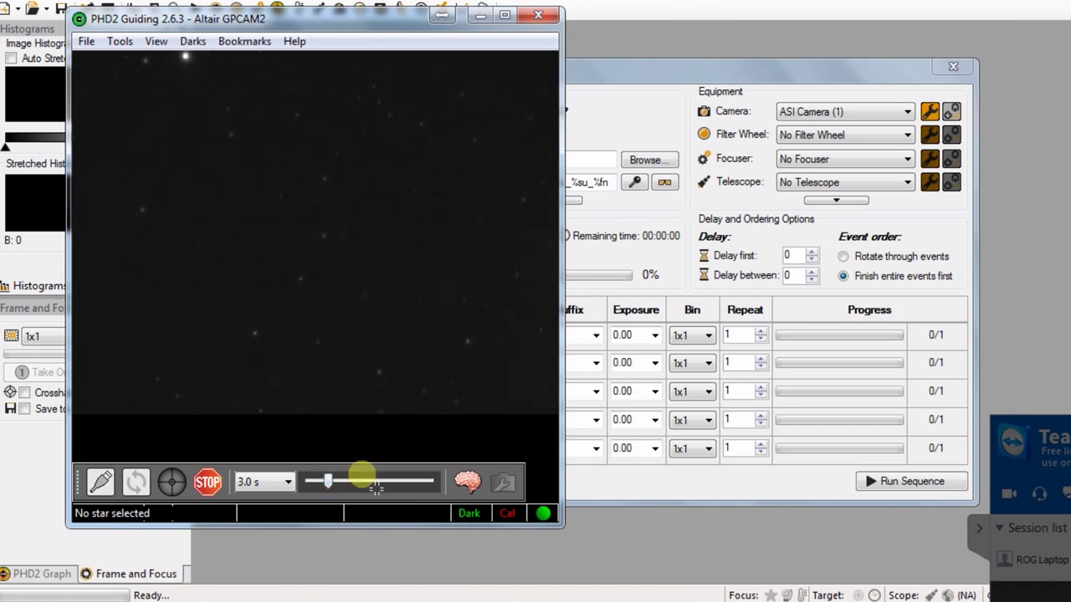
Tweak the star image gamma, auto-select a guide star, start PHD2 guiding, and return to SGP.
{"action": "mouse_move", "coordinate": [332, 485]}
{"action": "left_mouse_down"}
{"action": "mouse_move", "coordinate": [353, 485]}
{"action": "mouse_move", "coordinate": [329, 483]}
{"action": "left_mouse_up"}
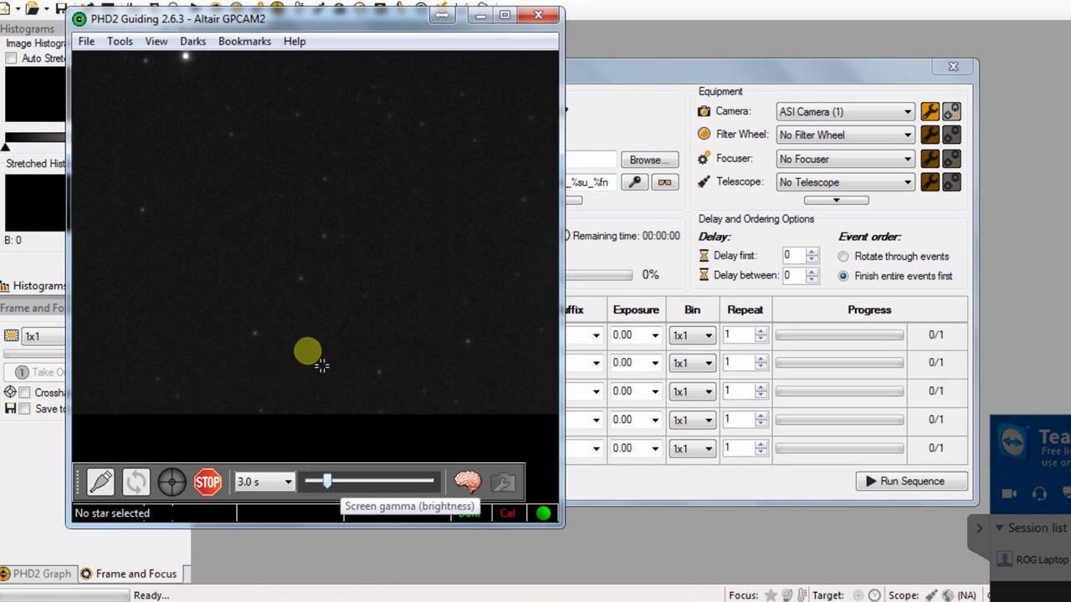
{"action": "left_click", "coordinate": [156, 44]}
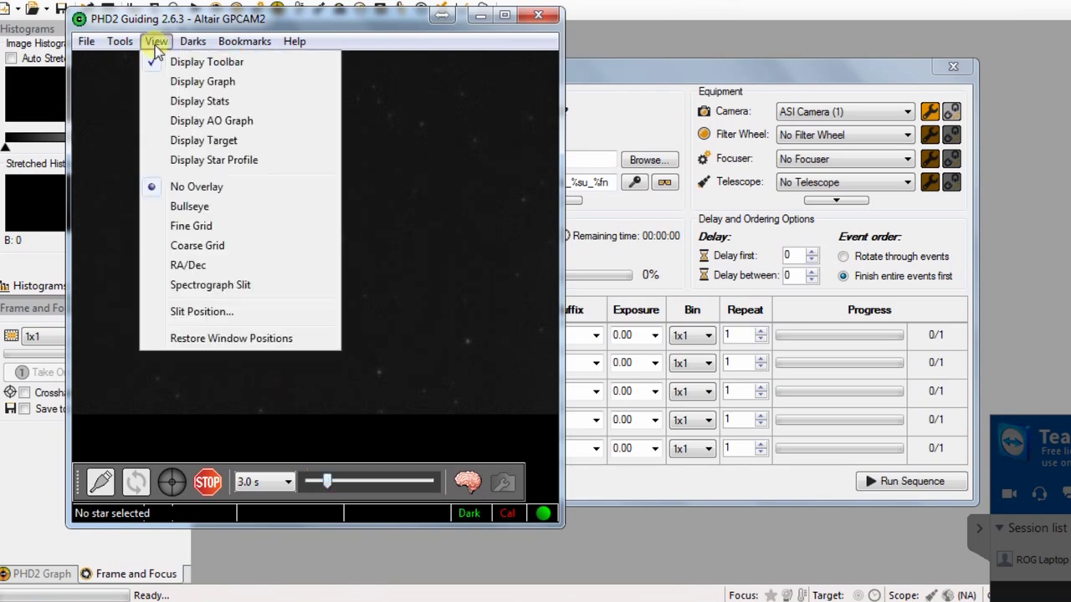
{"action": "mouse_move", "coordinate": [117, 38]}
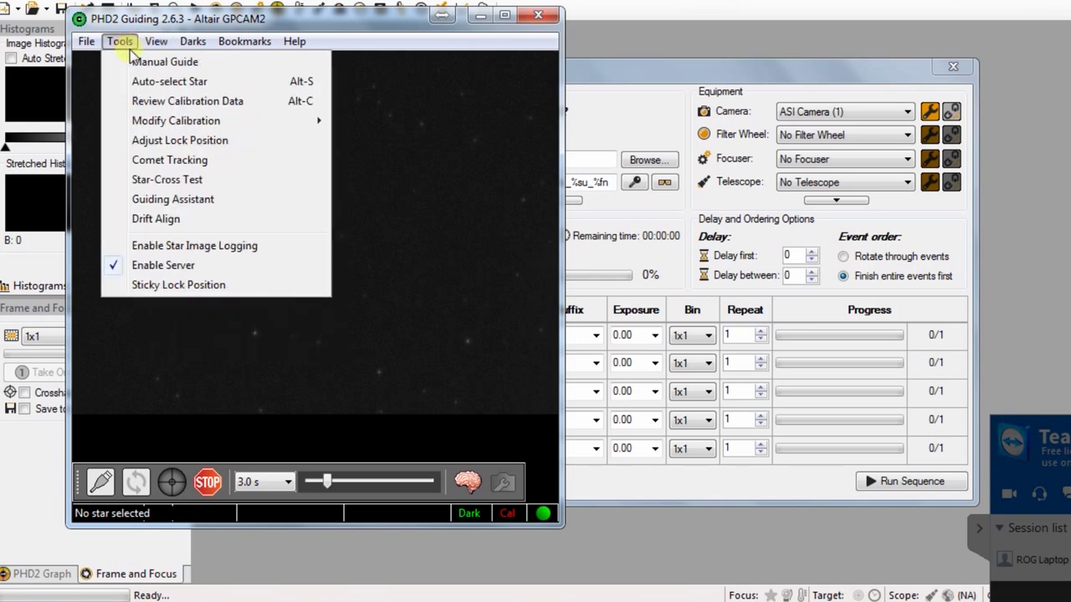
{"action": "left_click", "coordinate": [164, 82]}
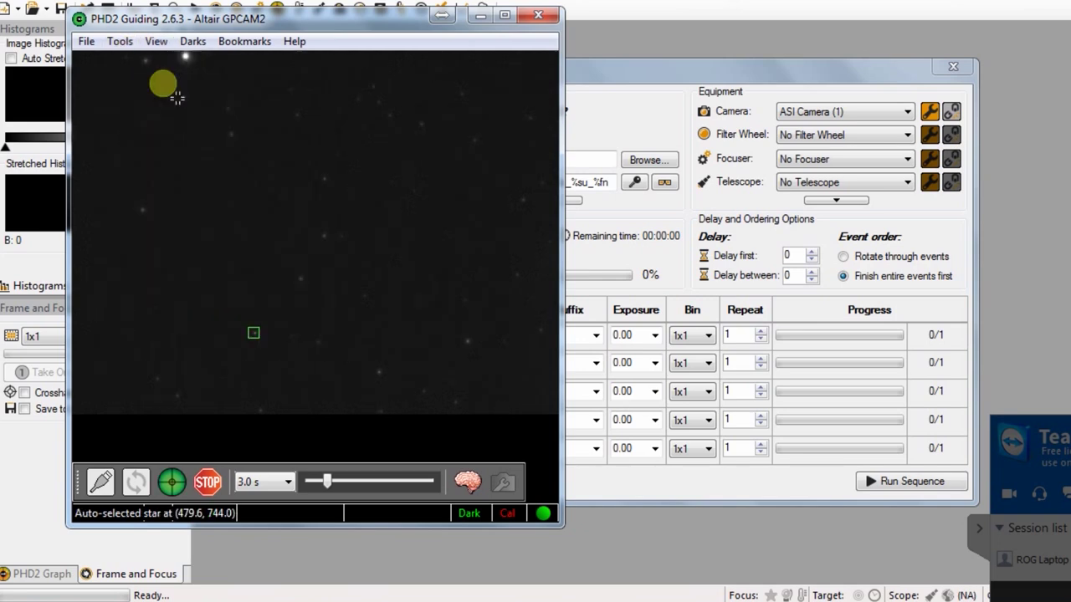
{"action": "left_click", "coordinate": [177, 486]}
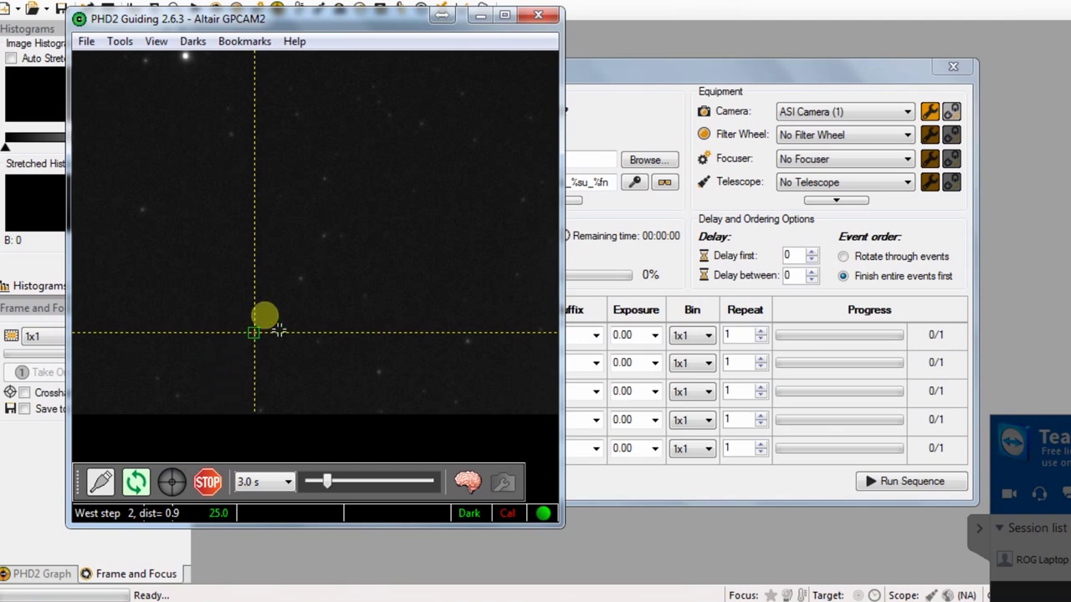
{"action": "left_click", "coordinate": [747, 84]}
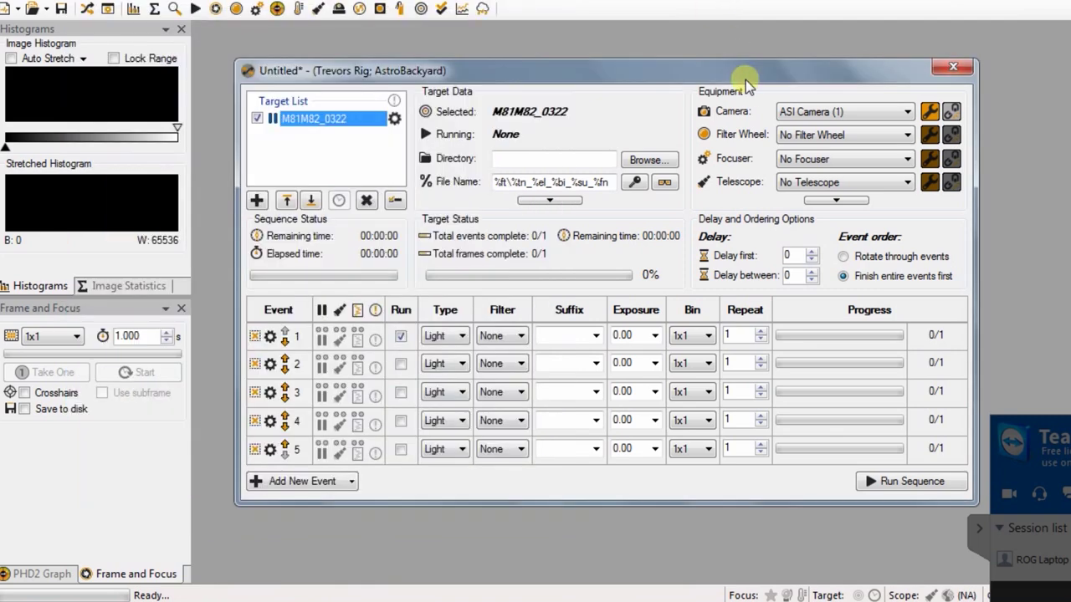
Confirm the M81M82_0322 target name and save its frames to a new COUNTRY\NIGHT 4 folder.
{"action": "left_click", "coordinate": [296, 119]}
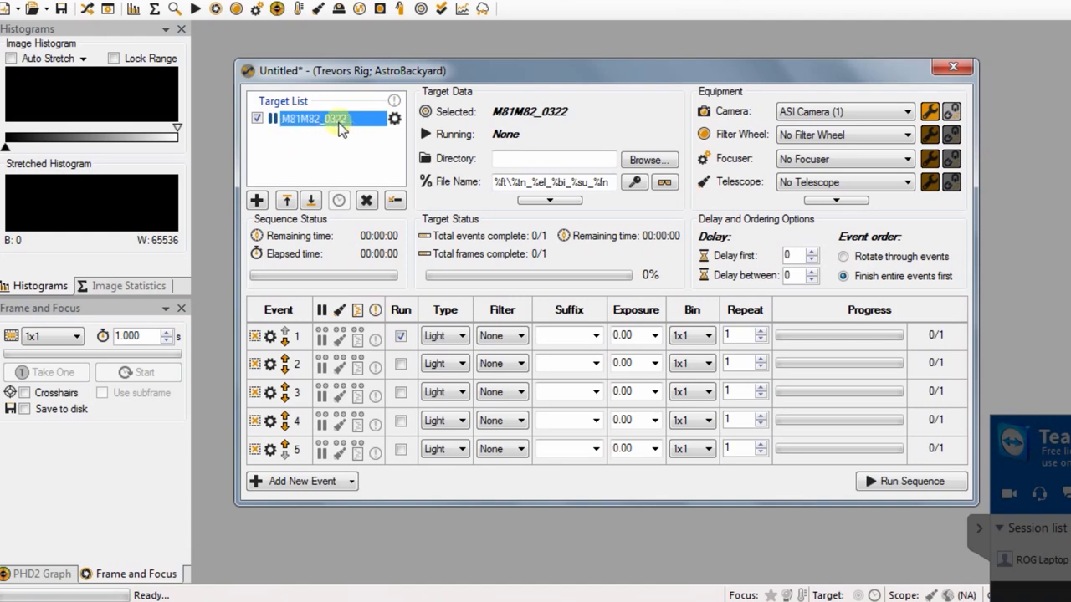
{"action": "left_click", "coordinate": [666, 181]}
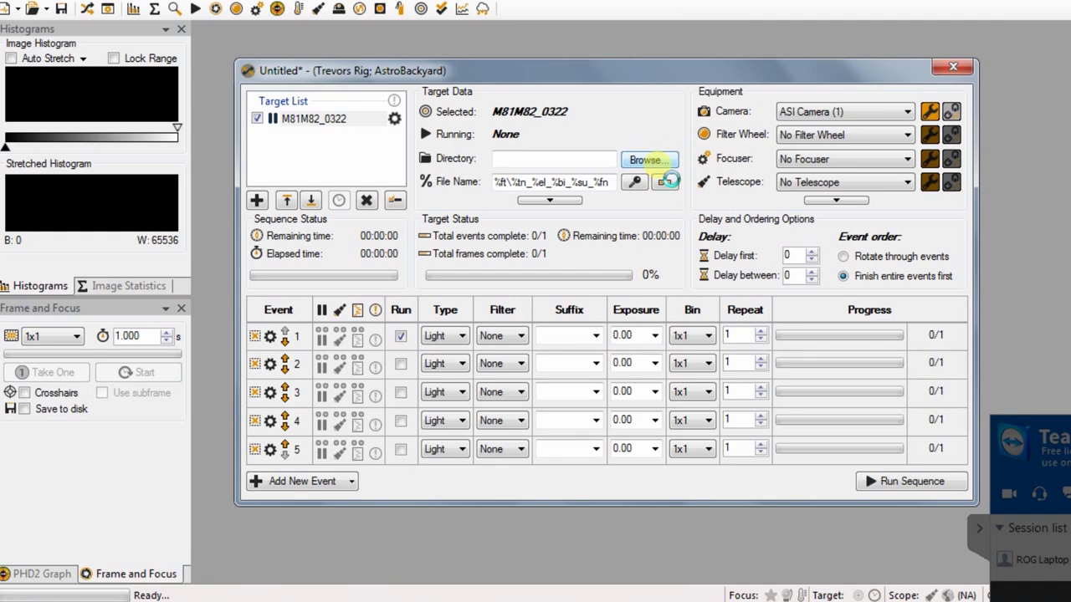
{"action": "left_click", "coordinate": [648, 159]}
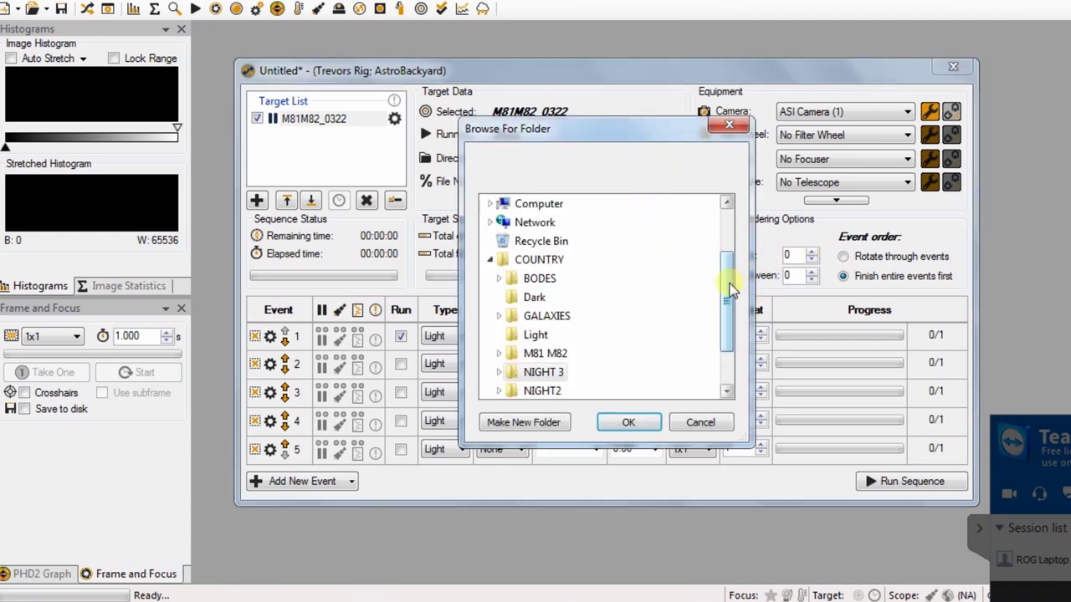
{"action": "left_click_drag", "start_coordinate": [729, 288], "coordinate": [729, 289]}
{"action": "left_click_drag", "start_coordinate": [729, 300], "coordinate": [727, 369]}
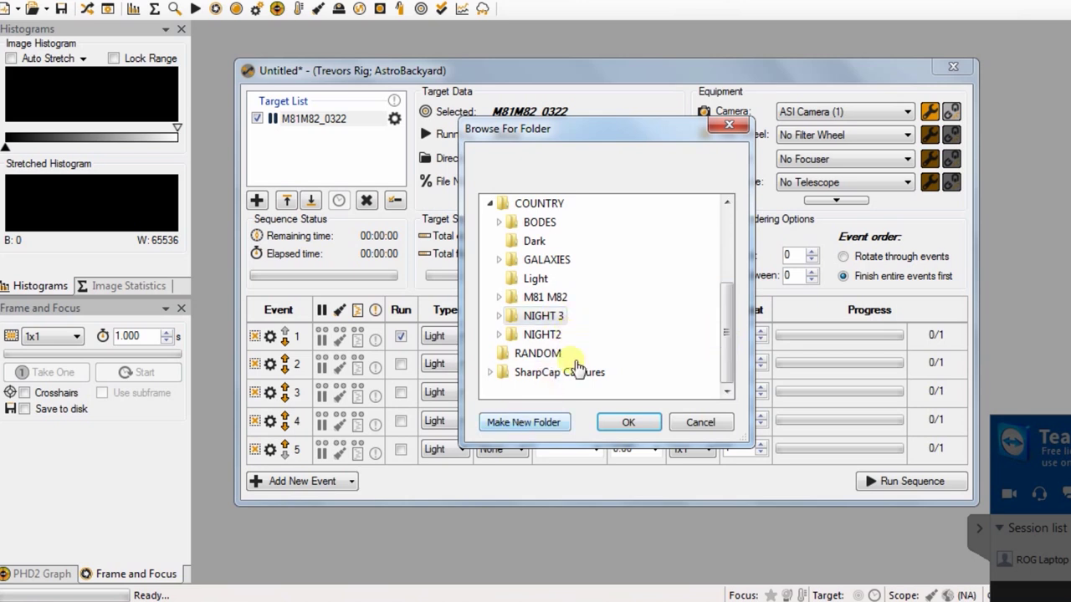
{"action": "left_click", "coordinate": [542, 203]}
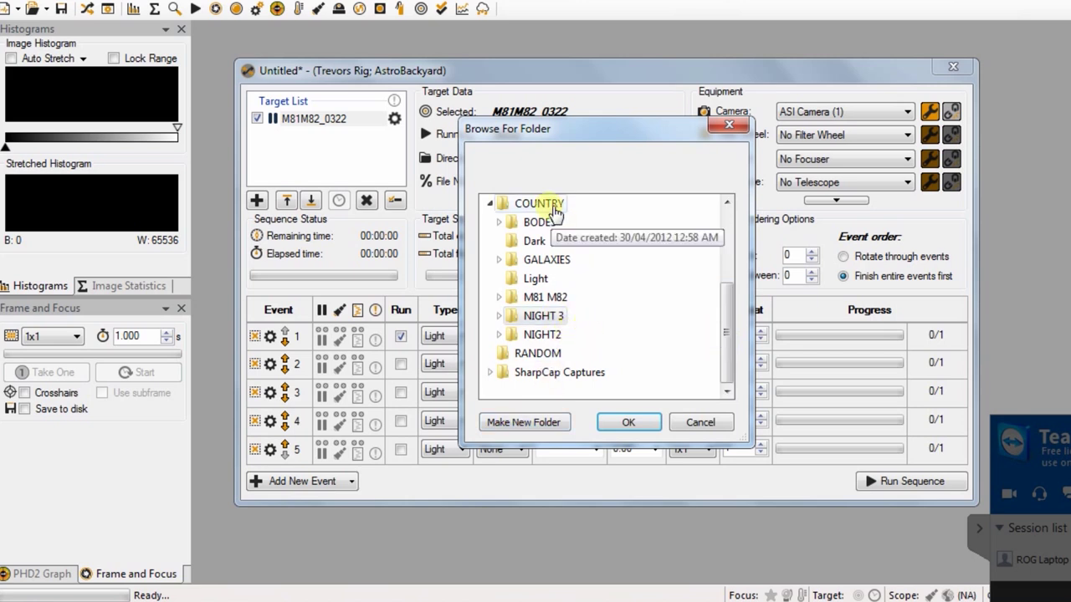
{"action": "left_click", "coordinate": [548, 418]}
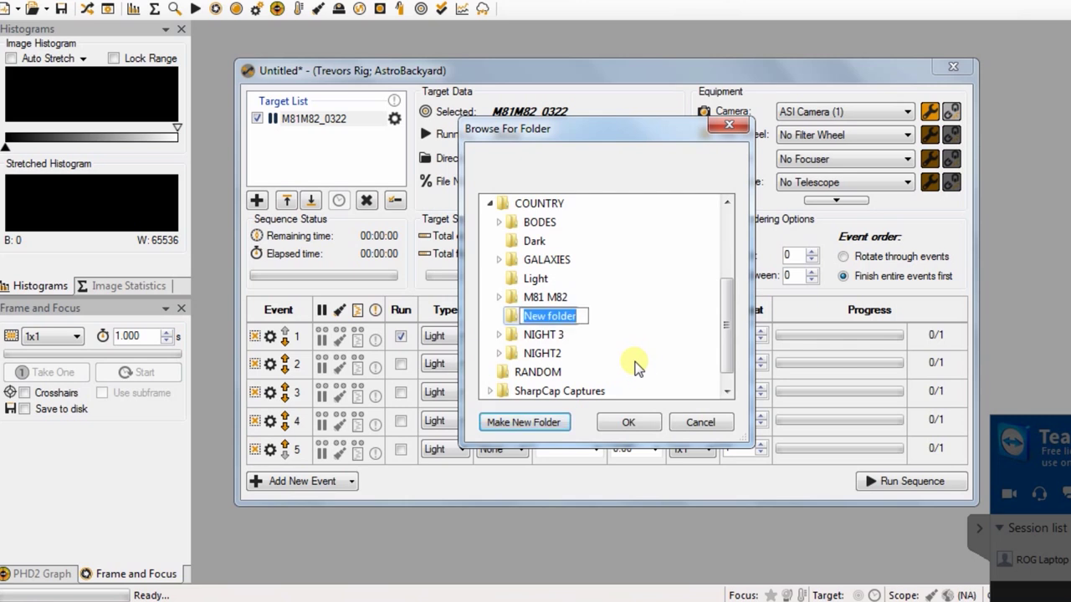
{"action": "type", "text": "NIGHT"}
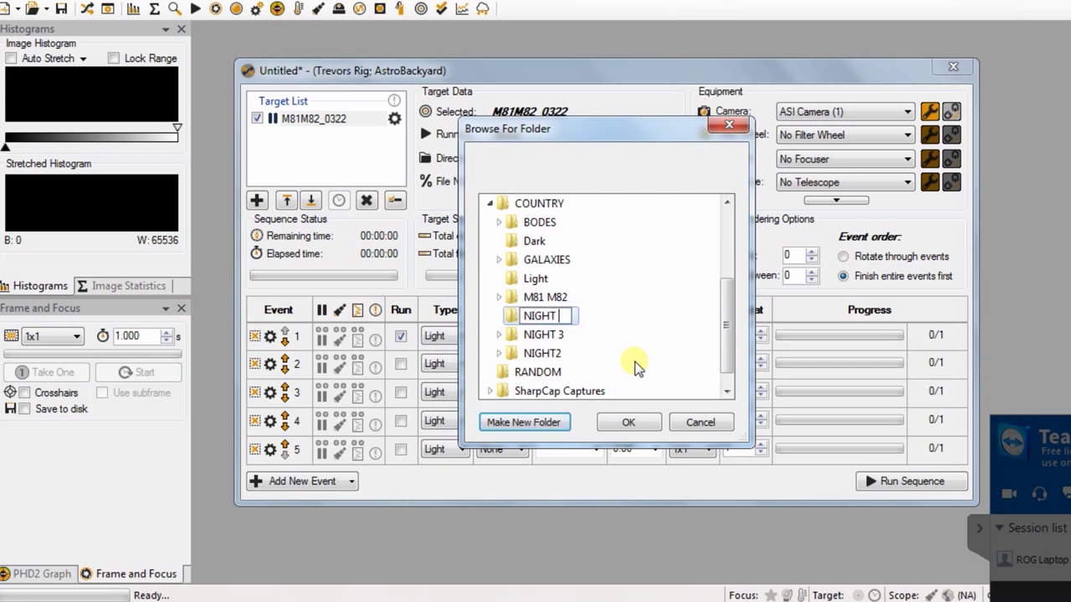
{"action": "type", "text": "4"}
{"action": "key", "text": "Return"}
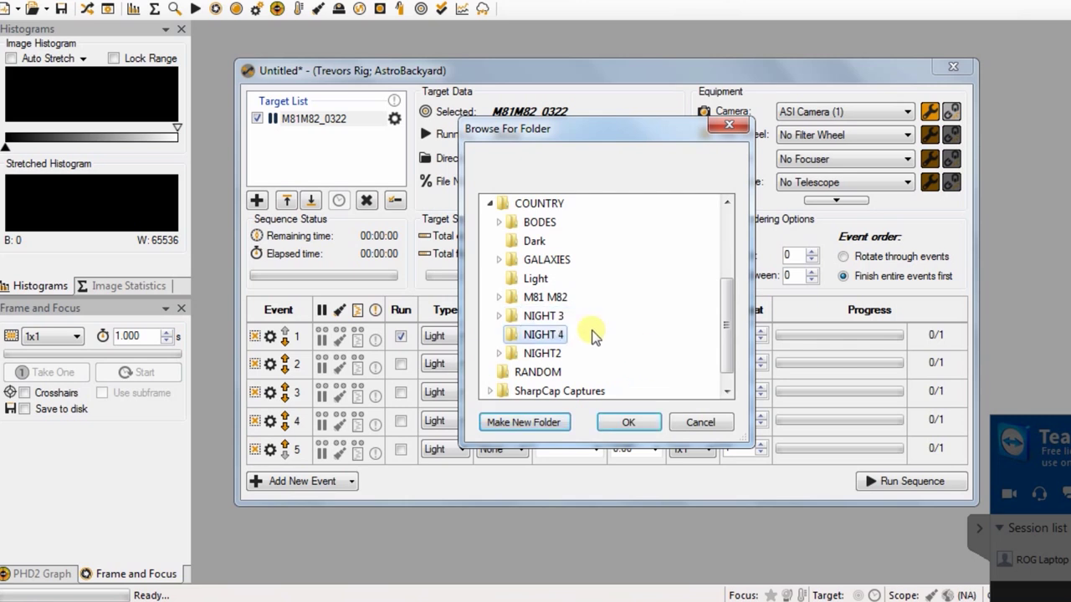
{"action": "left_click", "coordinate": [635, 424]}
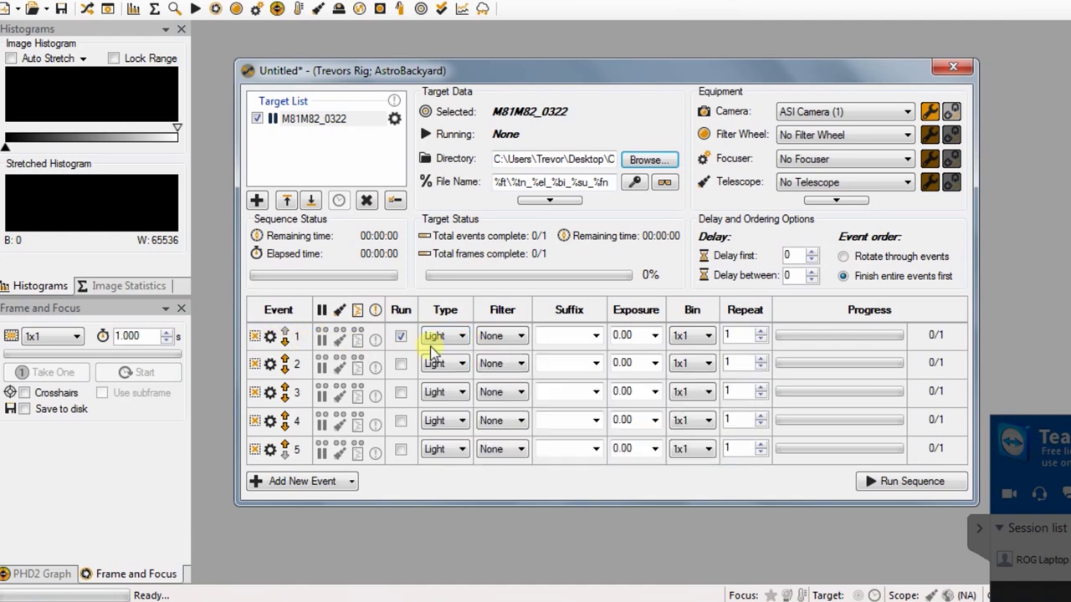
Give event 1 a 5 m exposure repeated 20 times, totaling 1:40:00.
{"action": "left_click", "coordinate": [623, 335]}
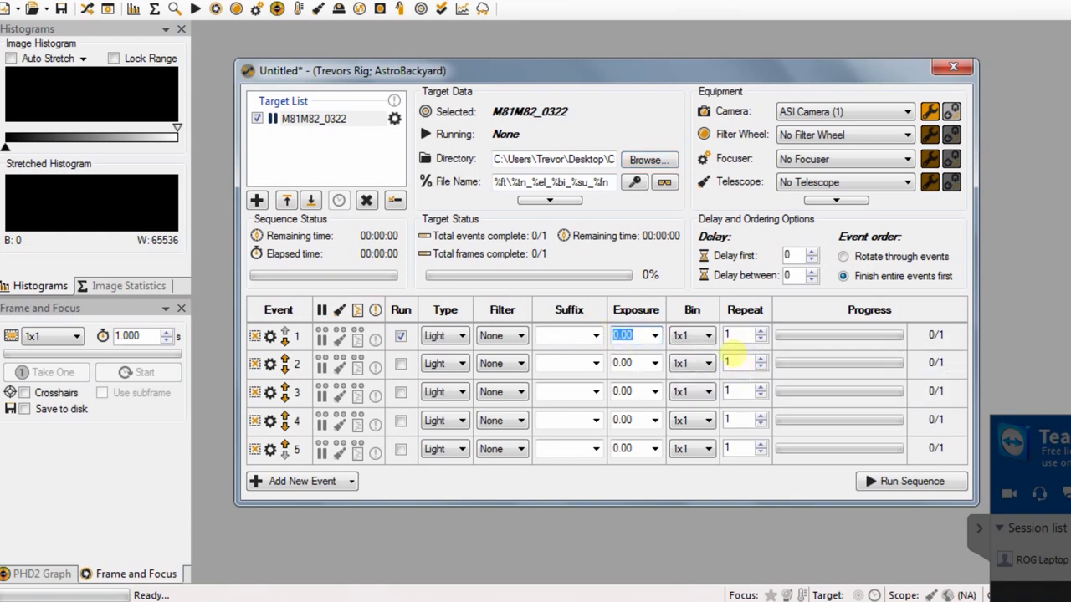
{"action": "left_click", "coordinate": [653, 337]}
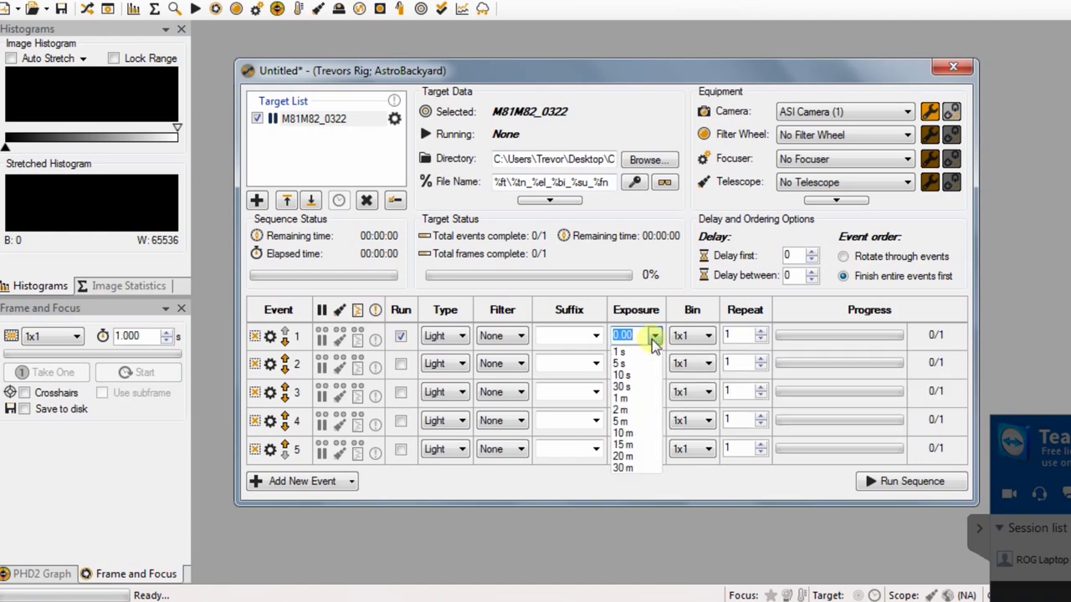
{"action": "left_click", "coordinate": [624, 423]}
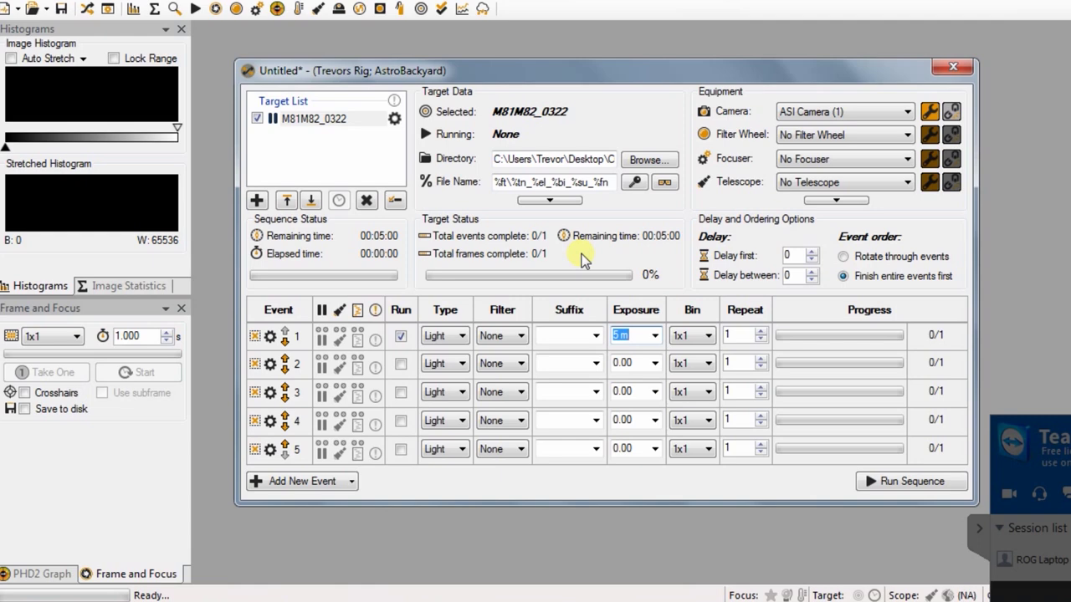
{"action": "left_click", "coordinate": [732, 335]}
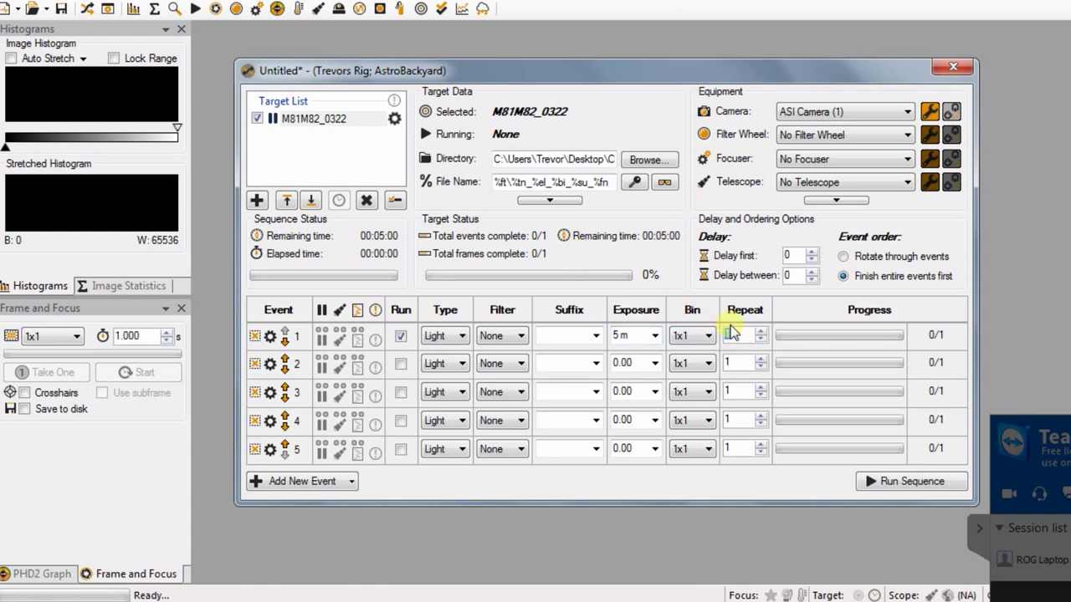
{"action": "type", "text": "20"}
{"action": "left_click", "coordinate": [485, 598]}
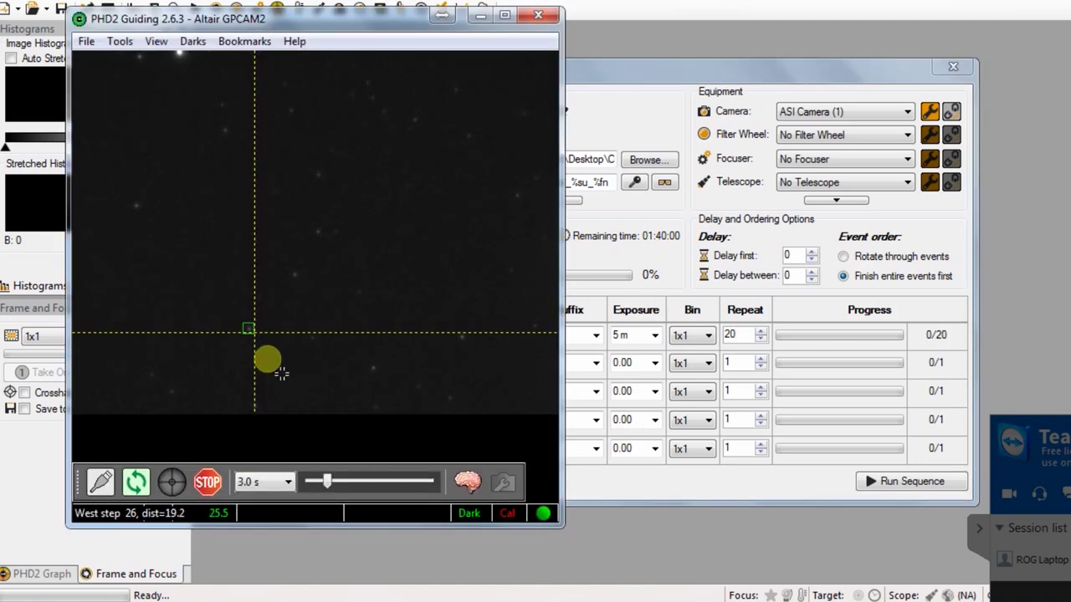
{"action": "left_click", "coordinate": [795, 71]}
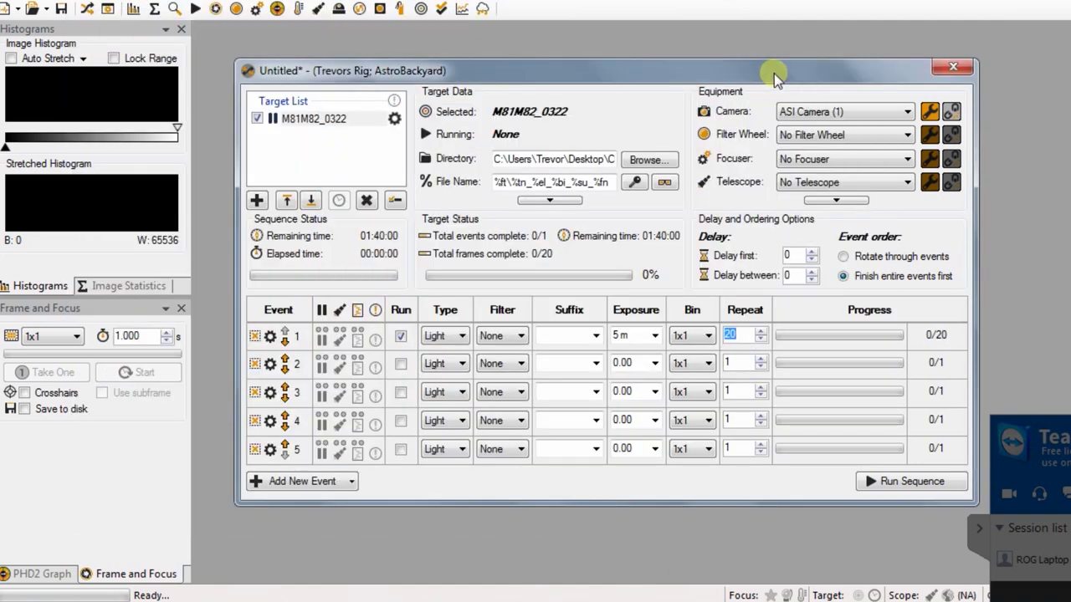
{"action": "left_click_drag", "start_coordinate": [777, 67], "coordinate": [849, 65]}
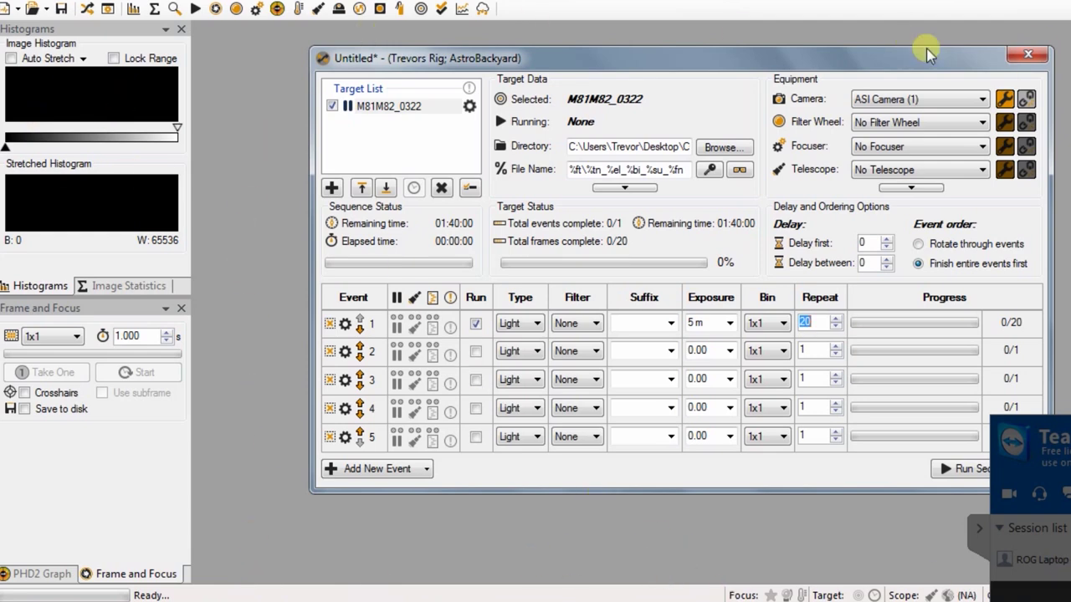
{"action": "key", "text": "alt+Tab"}
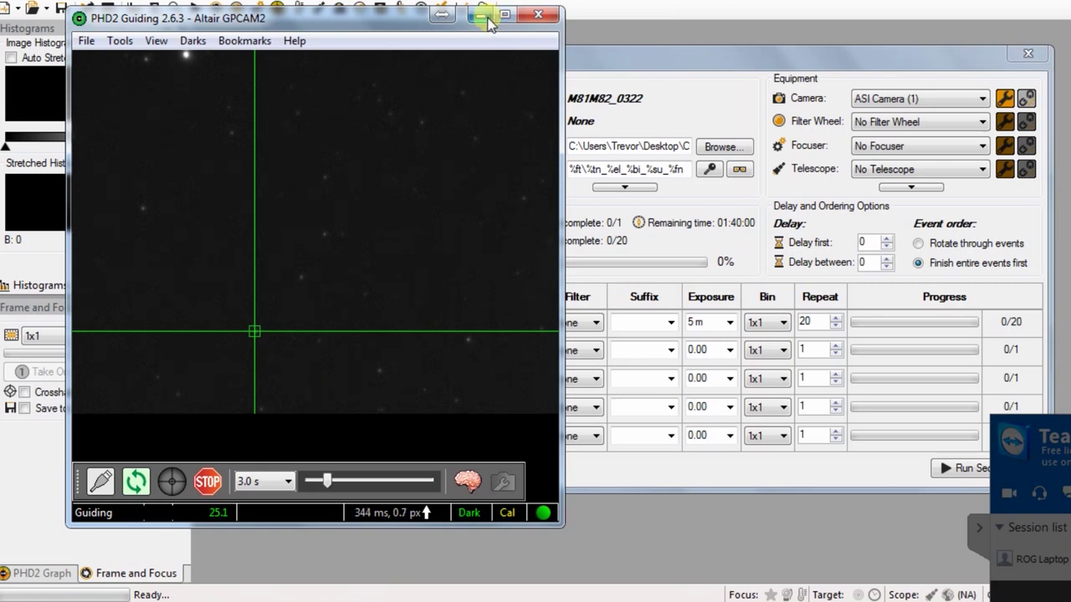
{"action": "left_click", "coordinate": [483, 17]}
{"action": "double_click", "coordinate": [813, 322]}
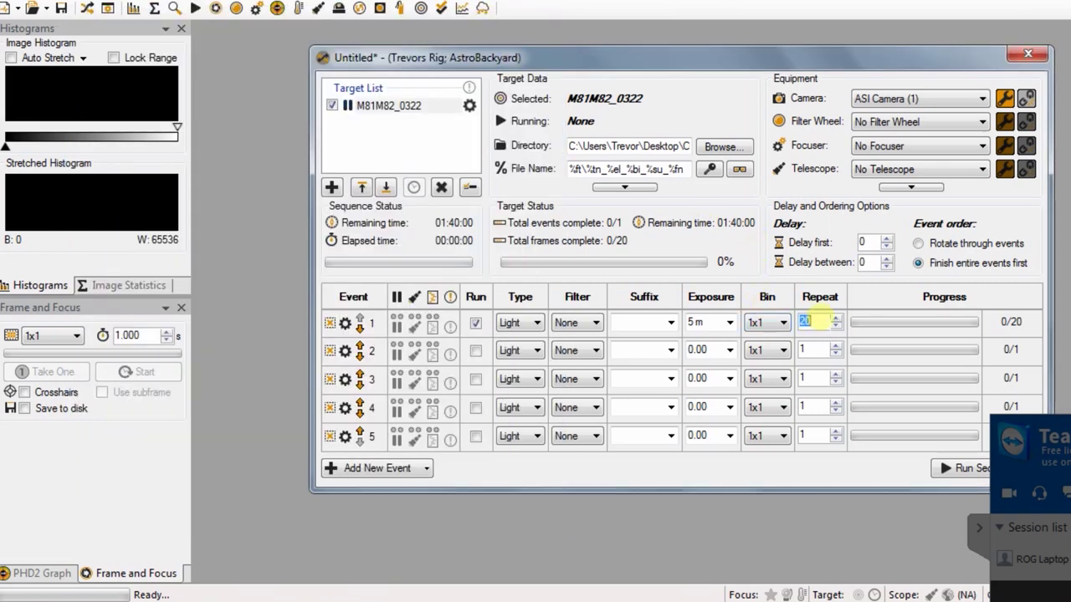
{"action": "left_click_drag", "start_coordinate": [948, 53], "coordinate": [846, 49]}
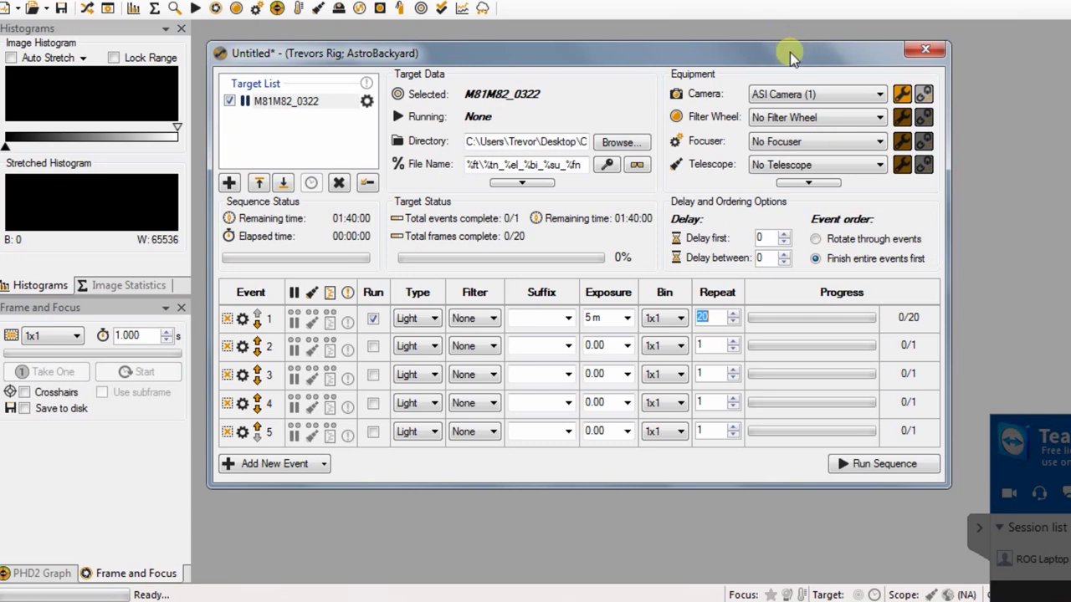
{"action": "left_click_drag", "start_coordinate": [790, 53], "coordinate": [821, 51]}
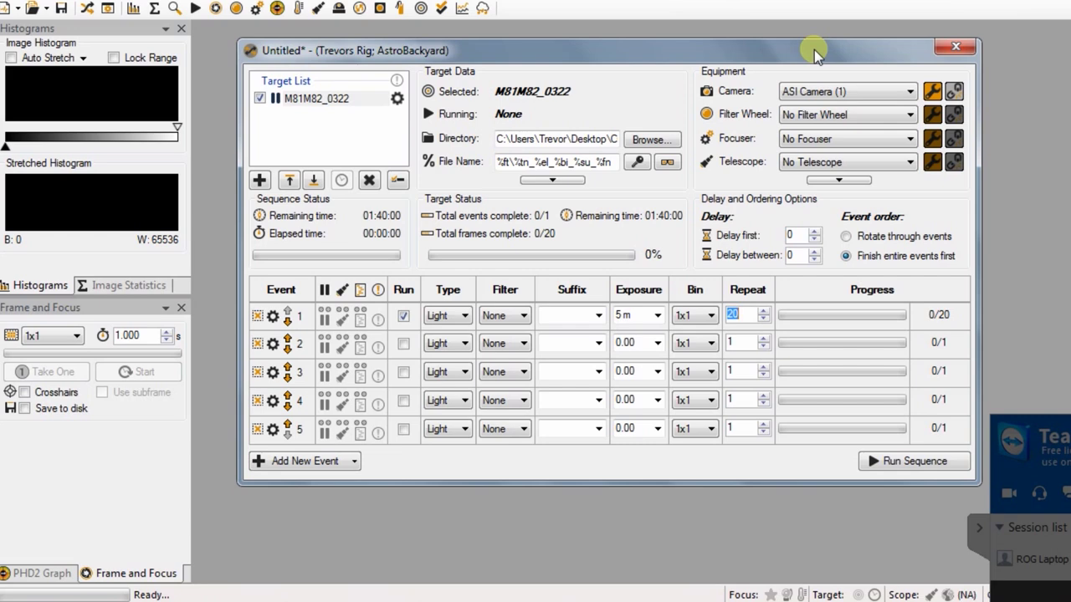
Run the M81M82_0322 sequence, starting frame 1 of event 1 at 300 s.
{"action": "left_click", "coordinate": [934, 468]}
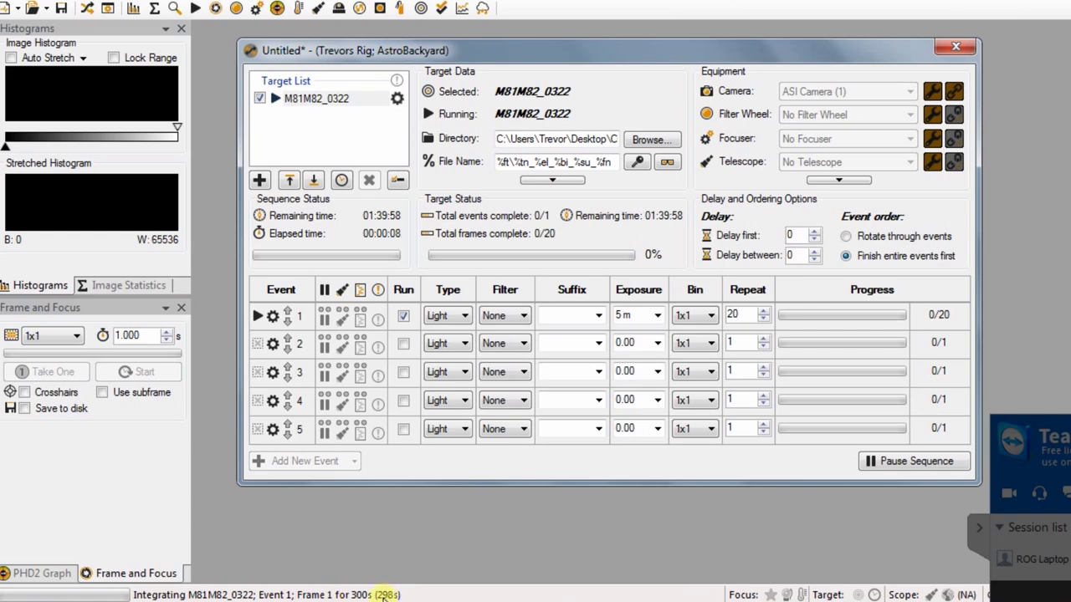
Switch to PHD2 with Alt+Tab and turn on View > Display Graph.
{"action": "key", "text": "alt+Tab"}
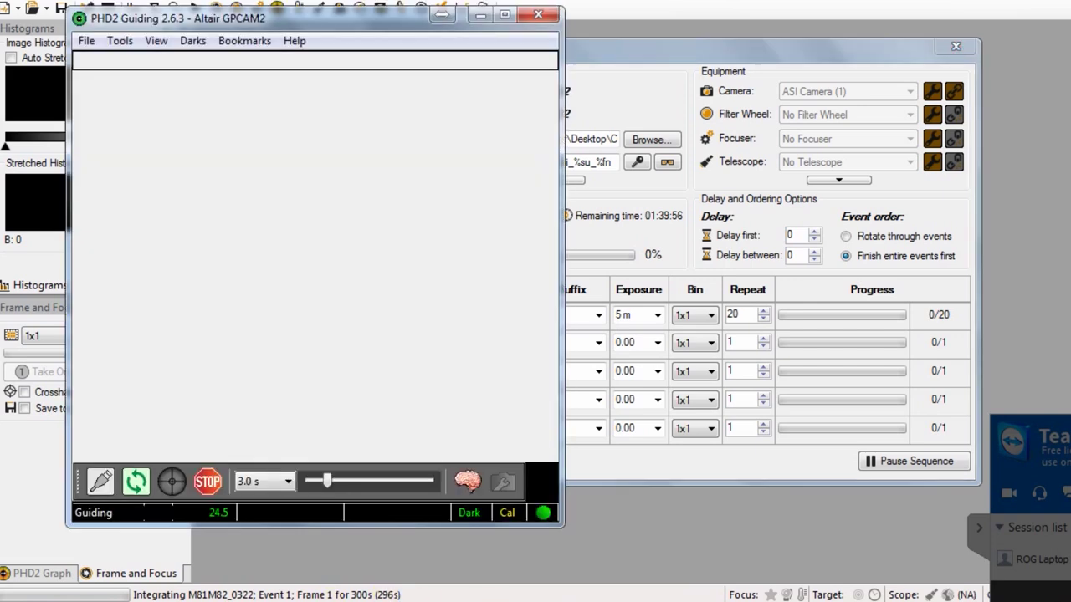
{"action": "left_click", "coordinate": [155, 40]}
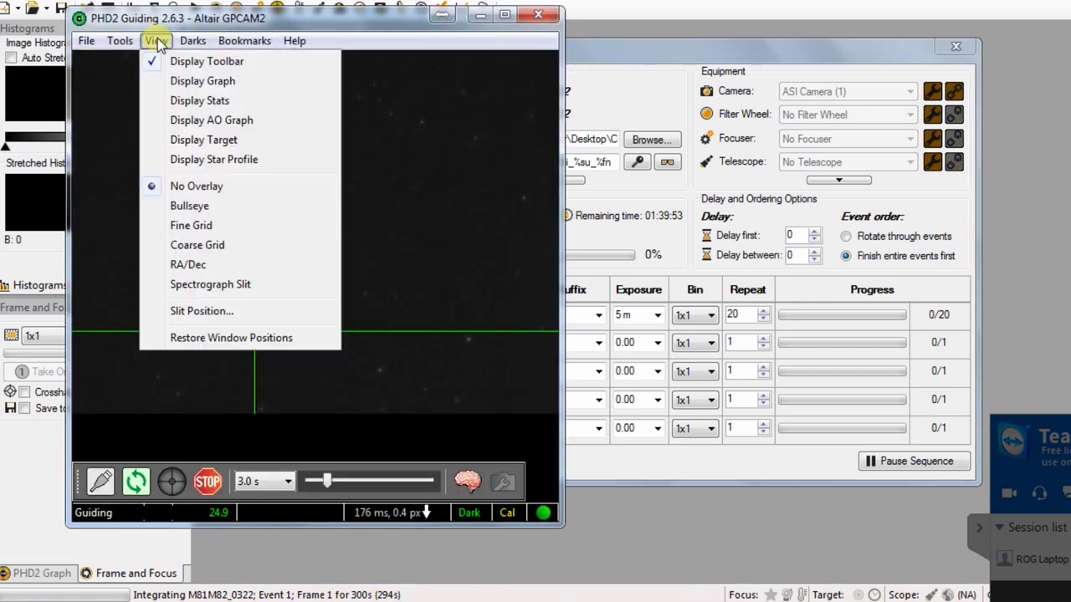
{"action": "left_click", "coordinate": [226, 81]}
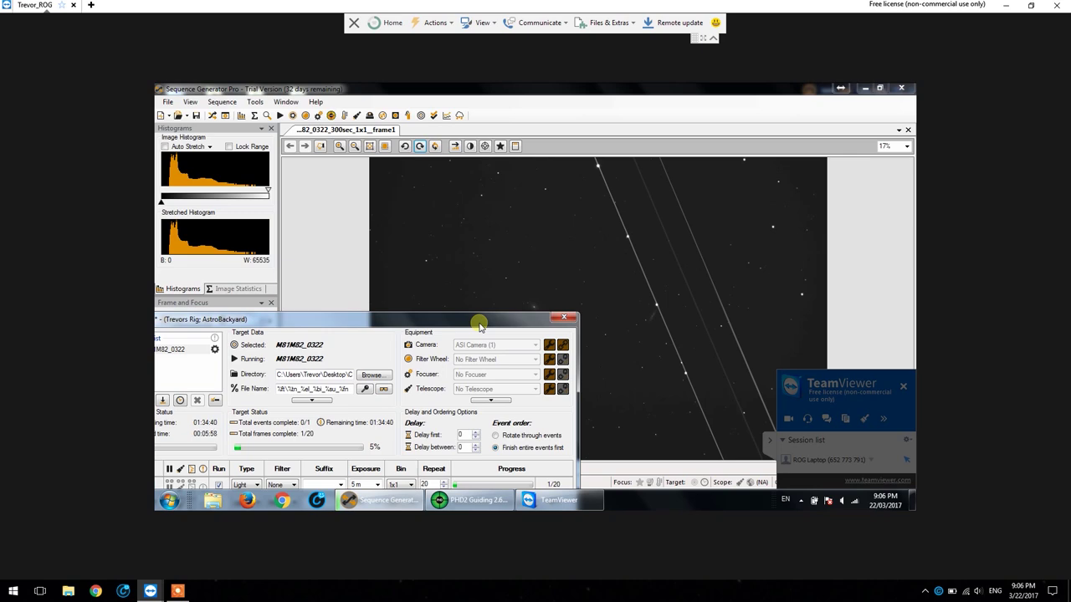
Move the sequence window up so the event rows show the first of 20 frames complete.
{"action": "left_click_drag", "start_coordinate": [479, 322], "coordinate": [530, 186]}
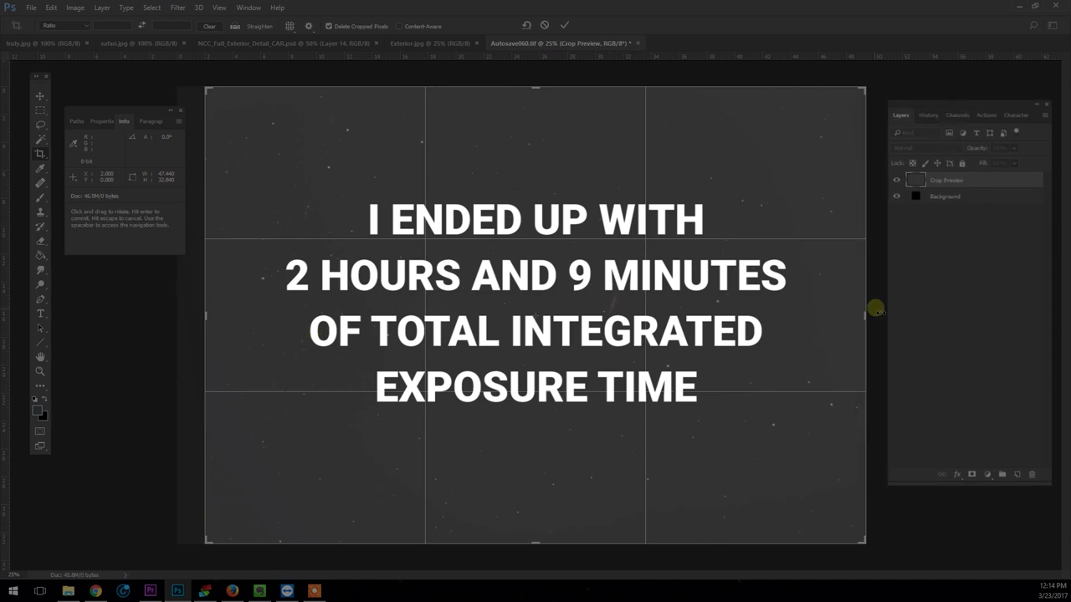
Crop Autosave060.tif, trimming the top and bottom edges of the star field.
{"action": "left_click_drag", "start_coordinate": [535, 544], "coordinate": [535, 527]}
{"action": "left_click_drag", "start_coordinate": [535, 88], "coordinate": [536, 108]}
{"action": "key", "text": "Return"}
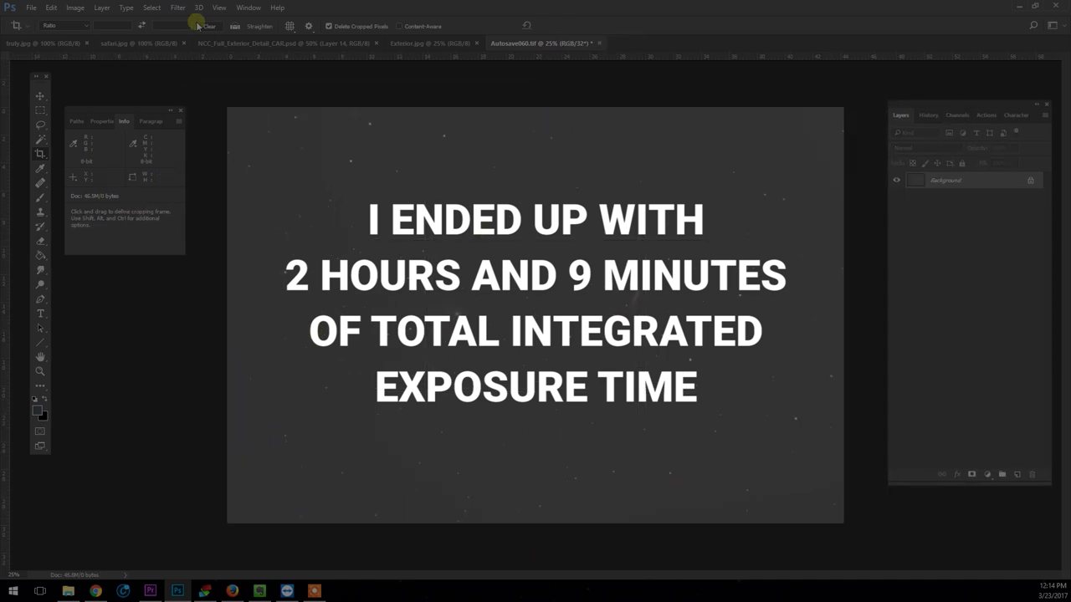